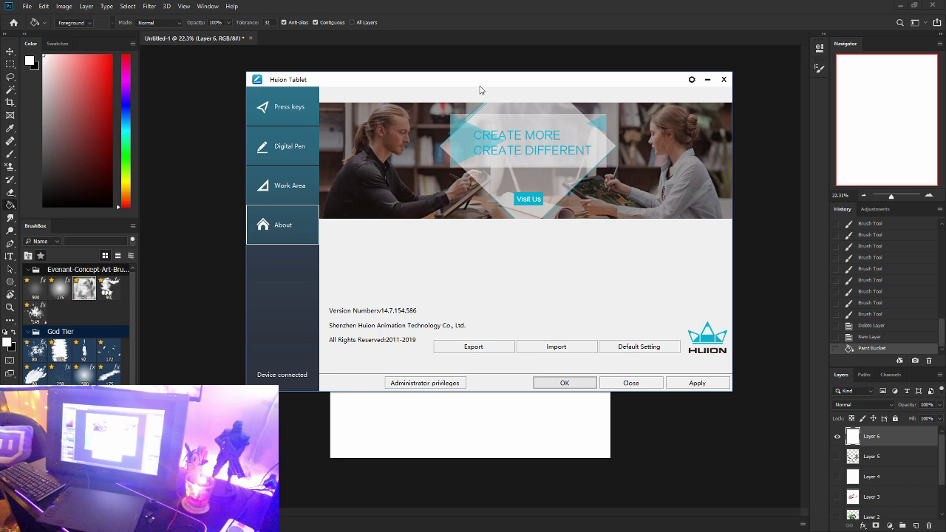
- Review the tablet driver's press key, digital pen, work area and version information pages
left_click_drag(489, 81, 473, 86)
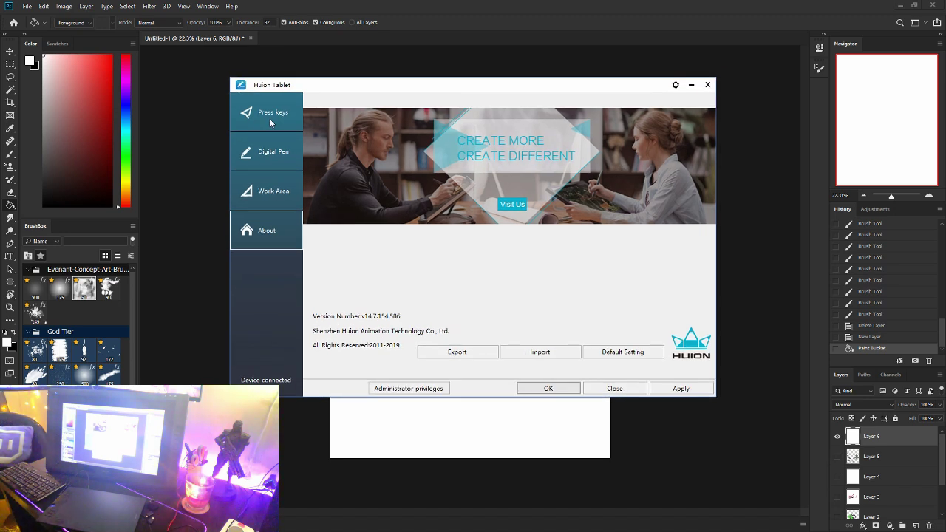
left_click(270, 118)
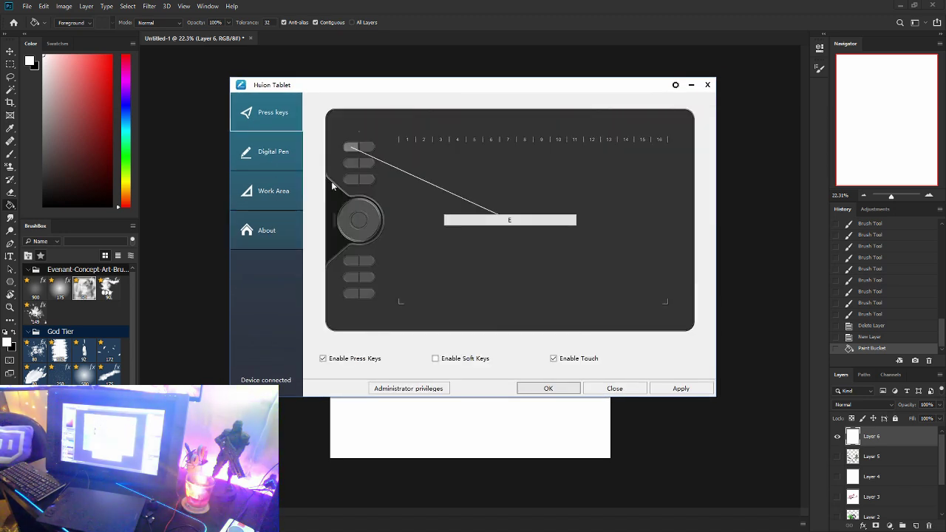
left_click(270, 156)
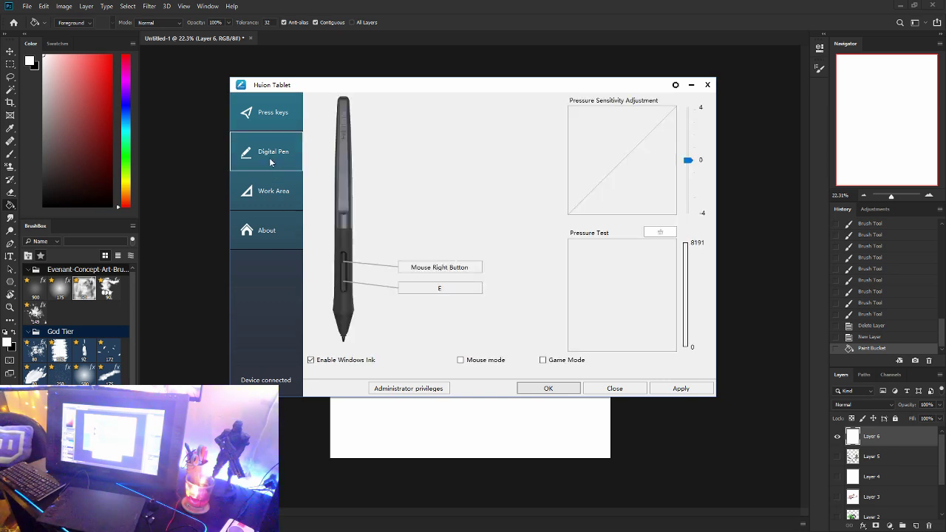
left_click(260, 195)
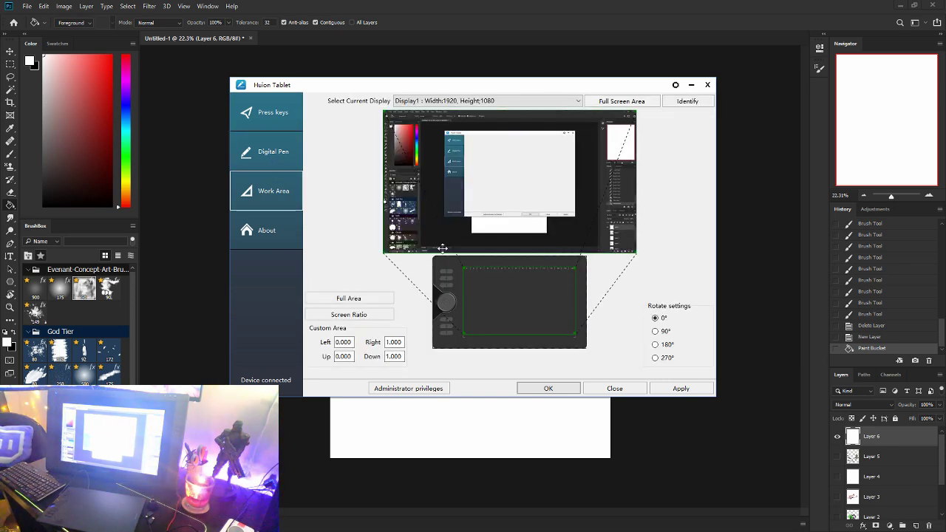
left_click(277, 160)
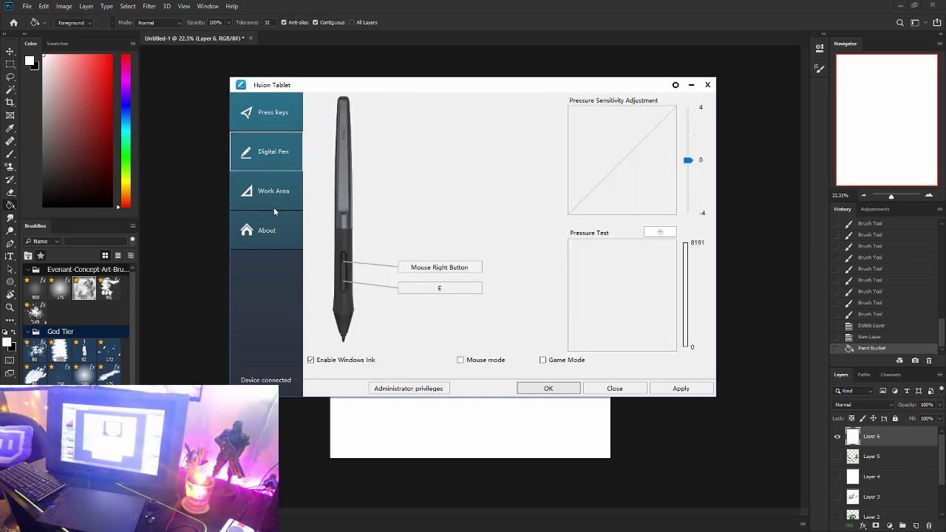
left_click(246, 197)
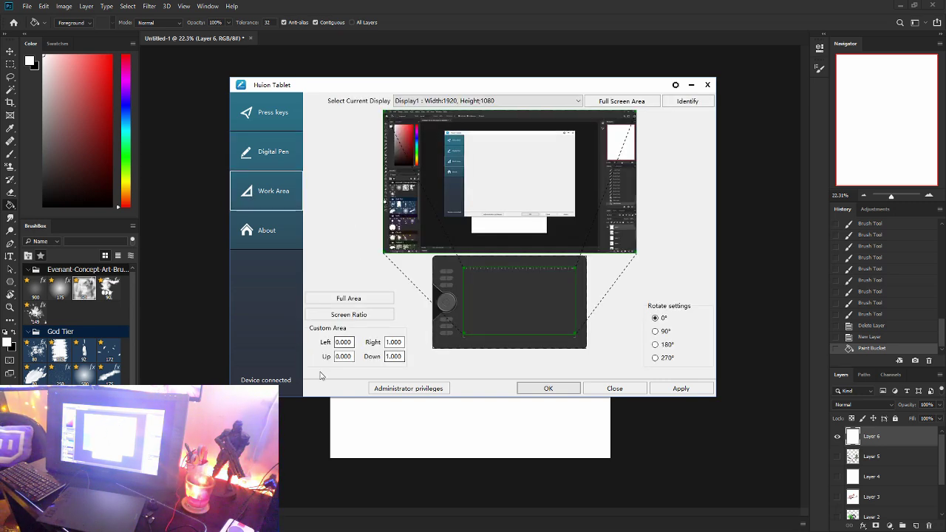
left_click(268, 233)
left_click(276, 191)
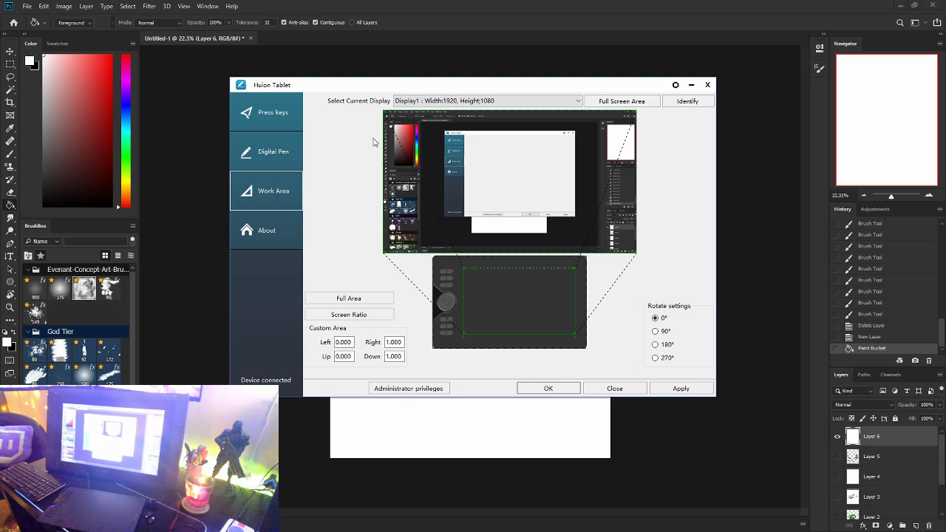
left_click(272, 153)
left_click(262, 115)
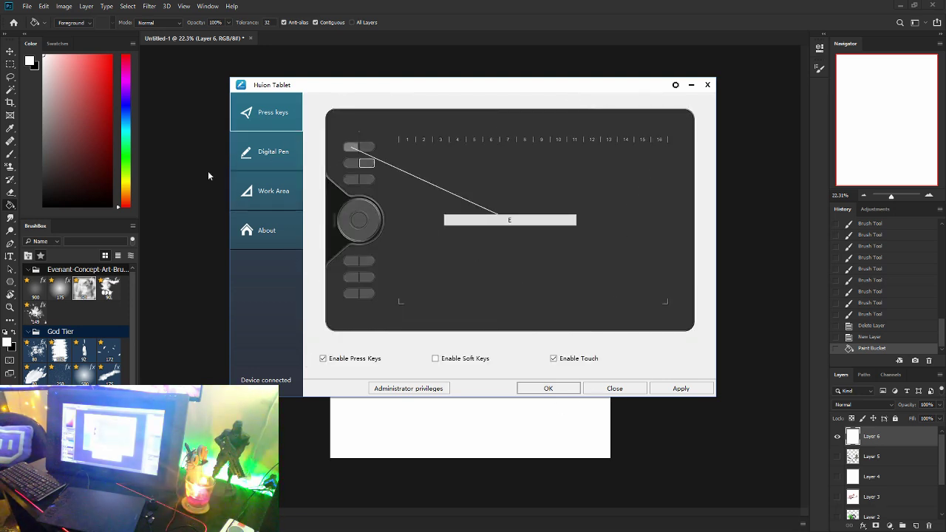
- Apply the digital pen settings and close the tablet driver window
left_click(278, 163)
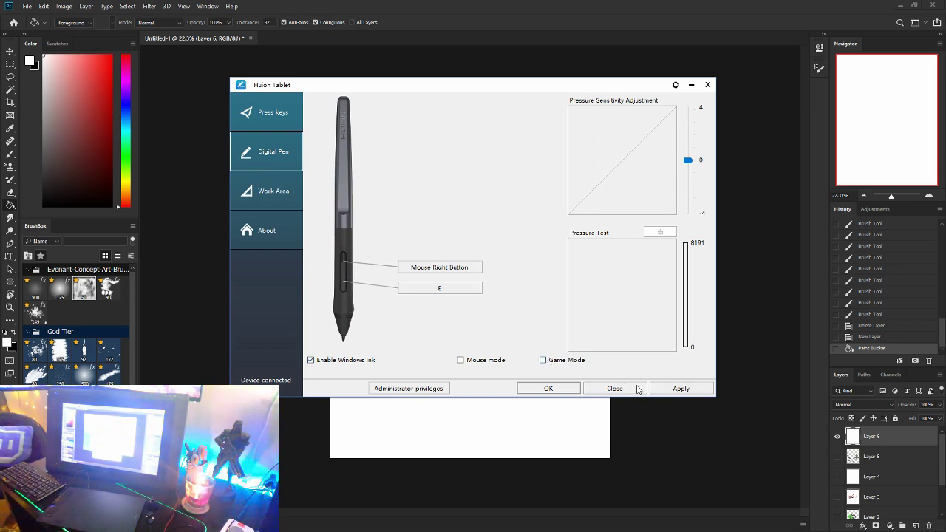
left_click(682, 391)
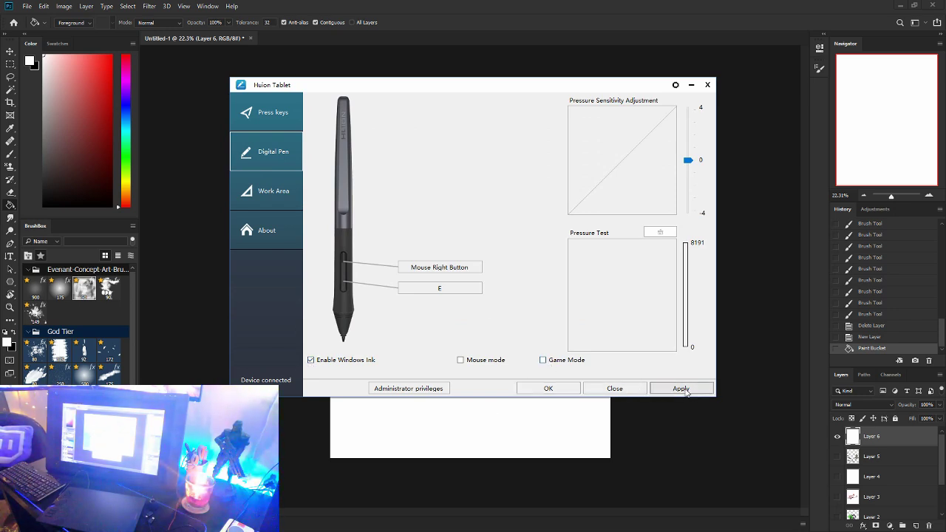
left_click(708, 85)
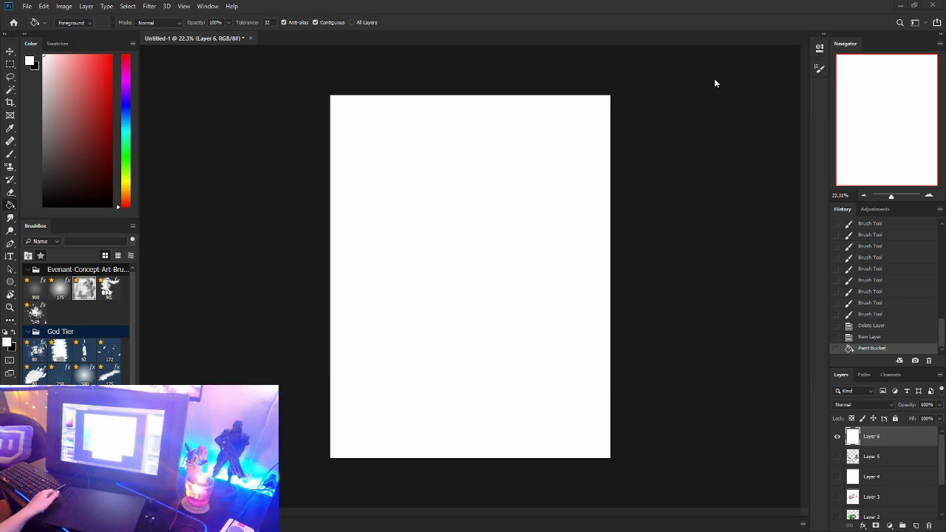
- Fill the canvas with white and add a new layer above it for painting with the Brush tool
left_click(468, 314)
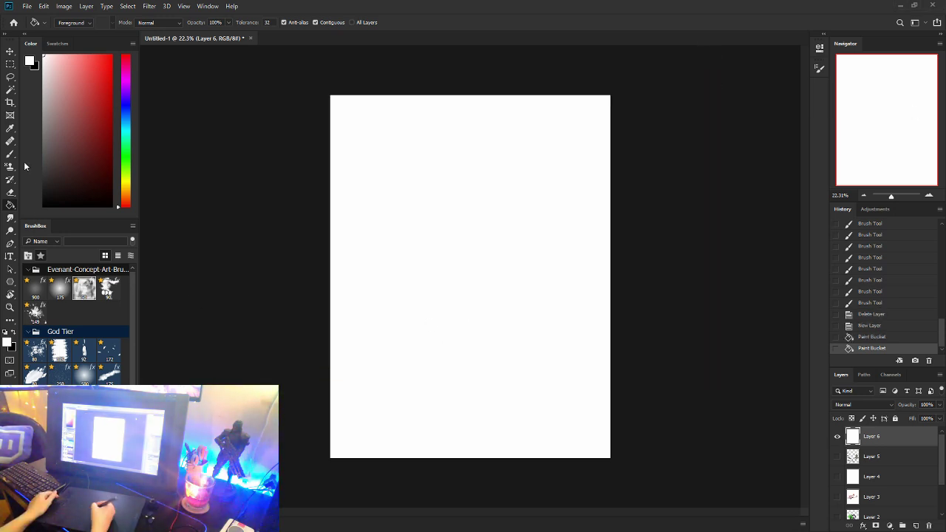
key("b")
left_click(915, 526)
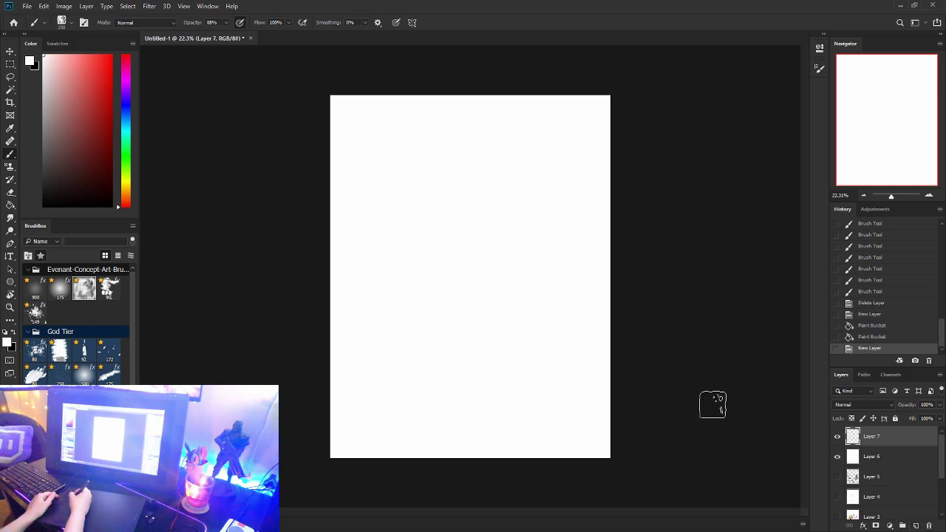
- Paint overlapping dark loops and a group of vertical strokes on the new layer, varying the pen pressure
mouse_move(454, 187)
left_mouse_down()
mouse_move(390, 291)
mouse_move(498, 236)
mouse_move(473, 197)
left_mouse_up()
mouse_move(437, 363)
left_mouse_down()
mouse_move(485, 273)
mouse_move(463, 369)
left_mouse_up()
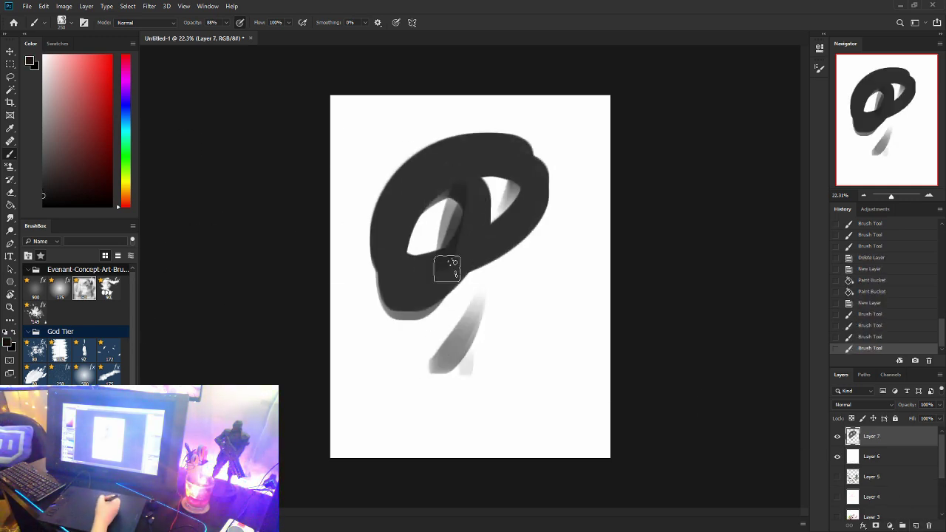
mouse_move(502, 273)
left_mouse_down()
mouse_move(504, 363)
mouse_move(517, 366)
left_mouse_up()
left_click_drag(528, 281, 523, 368)
left_click_drag(535, 277, 531, 367)
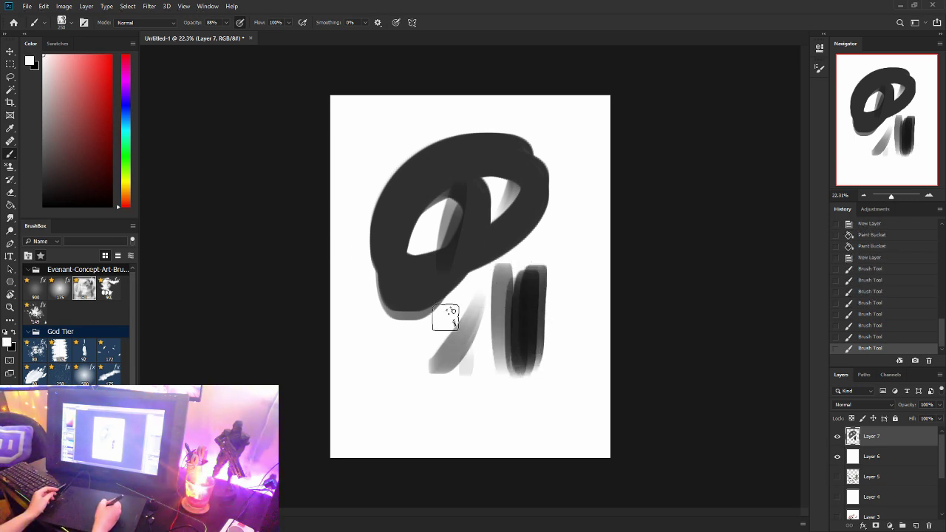
- Swap to white and brush translucent light strokes over the dark shapes, sampling lighter tones from the canvas
key("x")
mouse_move(445, 317)
left_mouse_down()
mouse_move(539, 309)
mouse_move(496, 328)
mouse_move(483, 354)
mouse_move(510, 299)
left_mouse_up()
left_click(555, 231, "alt")
mouse_move(533, 193)
left_mouse_down()
mouse_move(549, 247)
mouse_move(564, 174)
mouse_move(456, 182)
mouse_move(436, 224)
left_mouse_up()
left_click(372, 164, "alt")
left_click_drag(388, 166, 392, 270)
mouse_move(430, 148)
left_mouse_down()
mouse_move(425, 216)
mouse_move(458, 241)
left_mouse_up()
left_click_drag(473, 148, 477, 207)
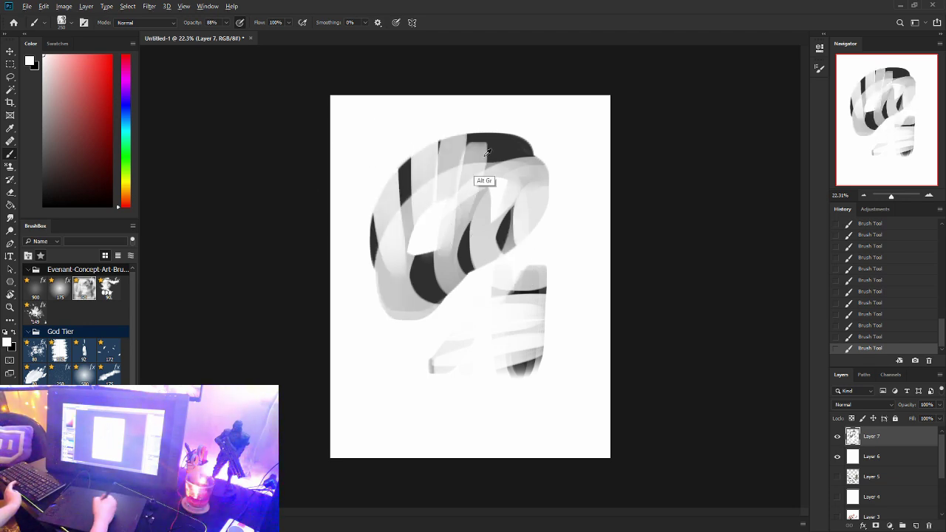
- Sample dark grey from the painting and brush broad overlapping bands across the upper half of the canvas
left_click(499, 148, "alt")
left_click_drag(405, 178, 521, 148)
left_click_drag(360, 170, 514, 122)
mouse_move(445, 141)
left_mouse_down()
mouse_move(428, 219)
mouse_move(365, 281)
mouse_move(392, 214)
left_mouse_up()
left_click(388, 353, "alt")
mouse_move(353, 325)
left_mouse_down()
mouse_move(311, 312)
mouse_move(352, 230)
mouse_move(477, 138)
mouse_move(482, 230)
mouse_move(525, 222)
mouse_move(539, 236)
mouse_move(520, 184)
mouse_move(518, 218)
mouse_move(391, 252)
mouse_move(406, 273)
mouse_move(688, 270)
left_mouse_up()
left_click(479, 135, "alt")
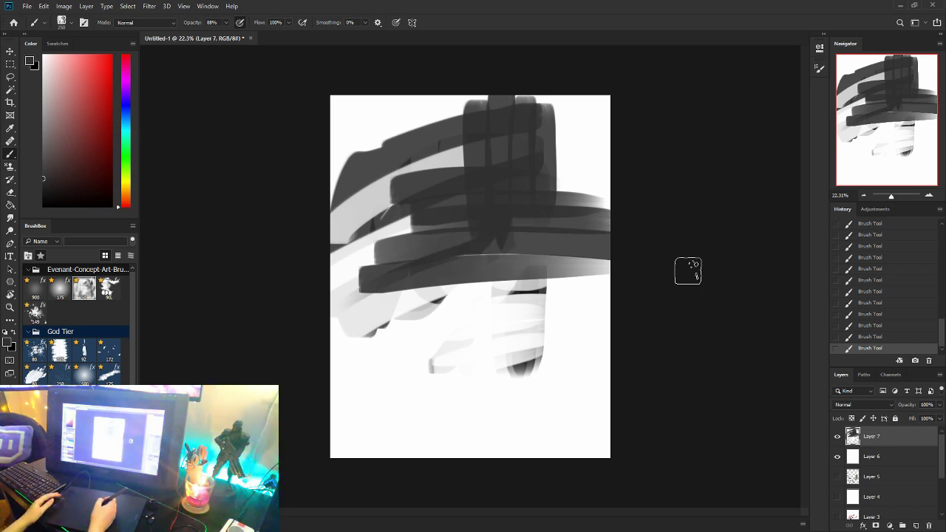
- Set the brush size to 500 px and paint broad dark grey bands across the lower half of the canvas
key("ctrl+plus")
key("ctrl+plus")
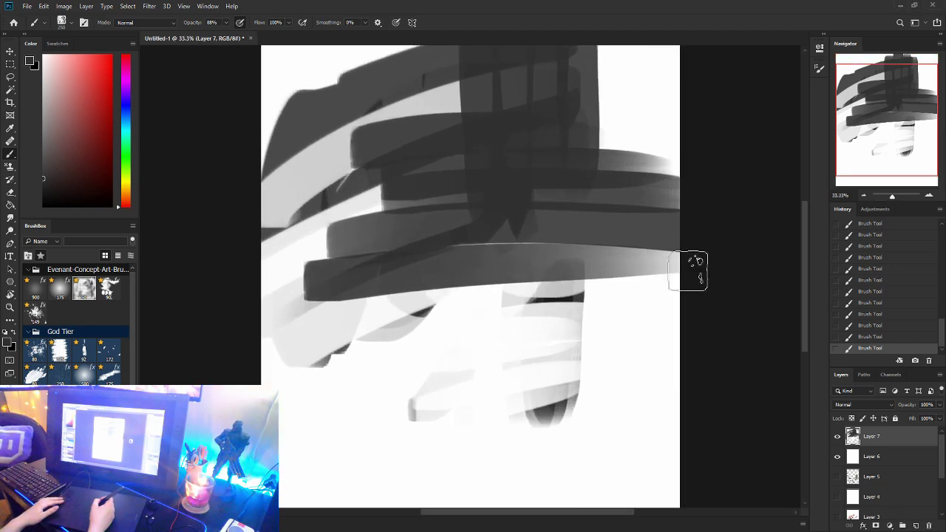
key("bracketright")
key("bracketright")
key("bracketright")
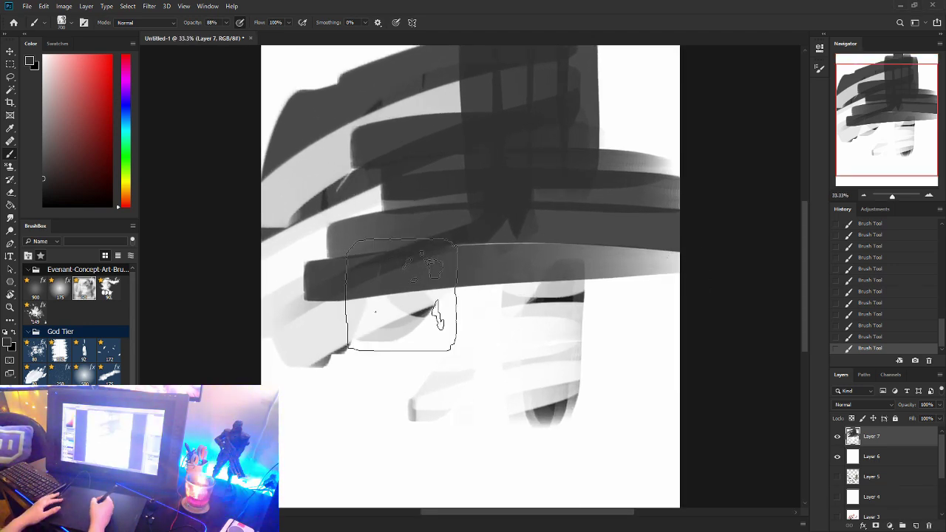
scroll(402, 294, "down", 1)
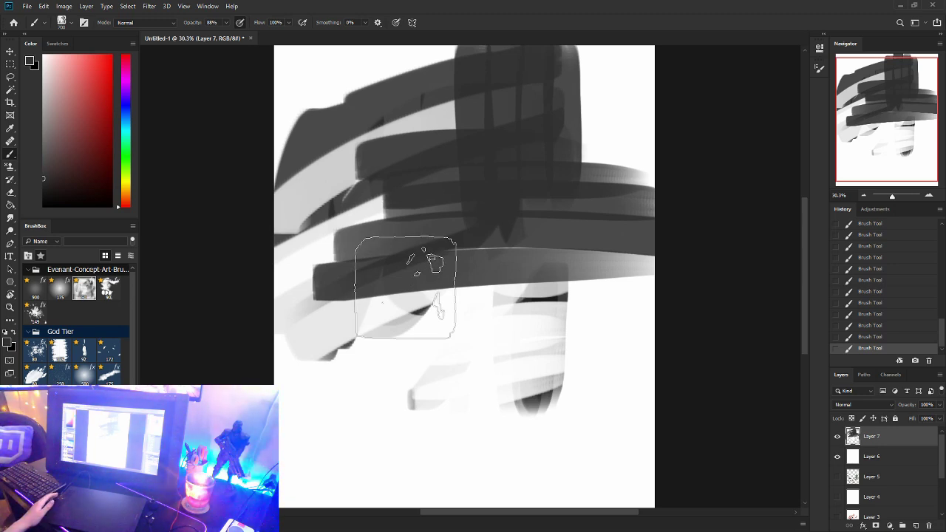
scroll(462, 278, "down", 1)
scroll(464, 283, "up", 1)
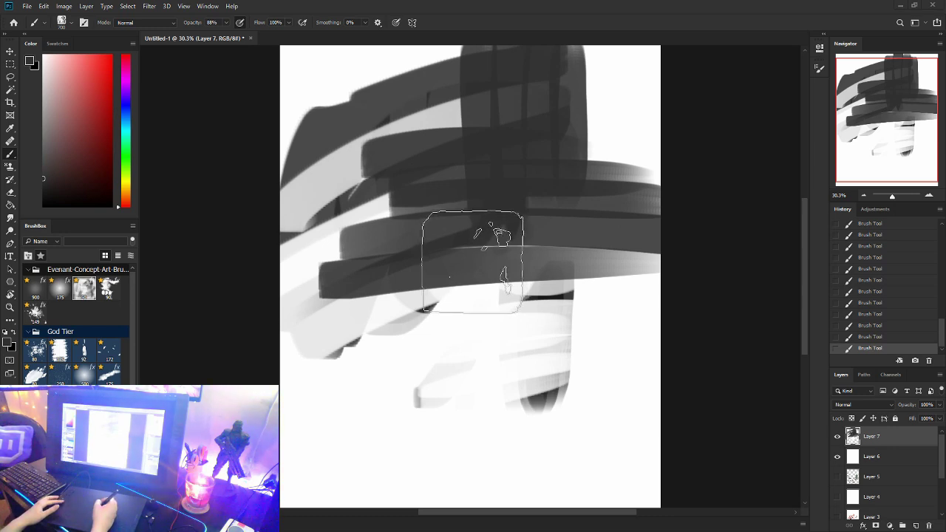
key("bracketright")
key("bracketright")
key("bracketright")
key("bracketright")
key("bracketleft")
key("bracketleft")
key("bracketleft")
key("bracketleft")
key("bracketleft")
key("bracketleft")
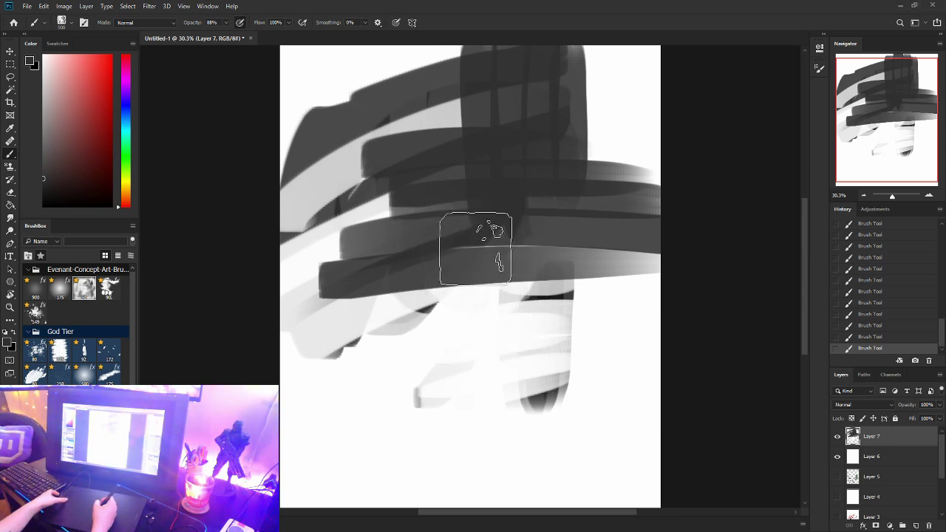
mouse_move(486, 327)
left_mouse_down()
mouse_move(478, 354)
mouse_move(466, 310)
mouse_move(438, 314)
mouse_move(537, 316)
mouse_move(629, 339)
mouse_move(392, 387)
mouse_move(615, 389)
mouse_move(479, 419)
mouse_move(580, 412)
left_mouse_up()
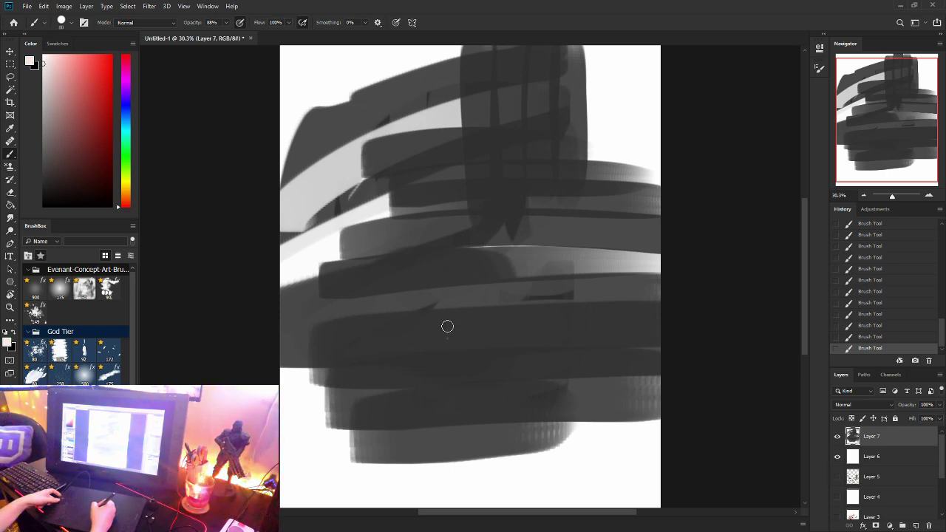
- Handwrite "Hello" in off-white with a small round brush over the dark bands and underline it
mouse_move(399, 364)
left_mouse_down()
mouse_move(446, 325)
mouse_move(443, 394)
left_mouse_up()
left_click_drag(456, 286, 473, 403)
left_click_drag(465, 299, 481, 403)
mouse_move(457, 345)
left_mouse_down()
mouse_move(490, 338)
mouse_move(532, 354)
mouse_move(544, 330)
mouse_move(581, 334)
mouse_move(595, 300)
left_mouse_up()
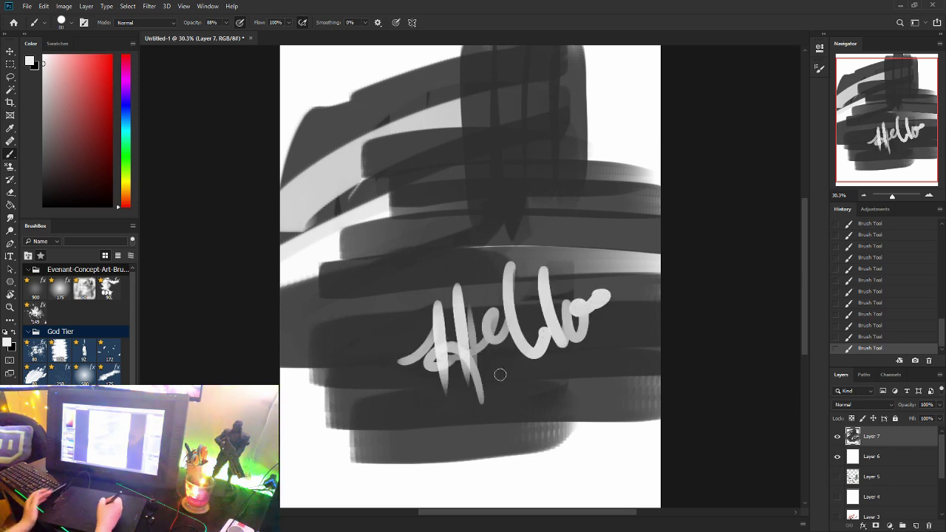
mouse_move(459, 392)
left_mouse_down()
mouse_move(593, 341)
mouse_move(628, 346)
left_mouse_up()
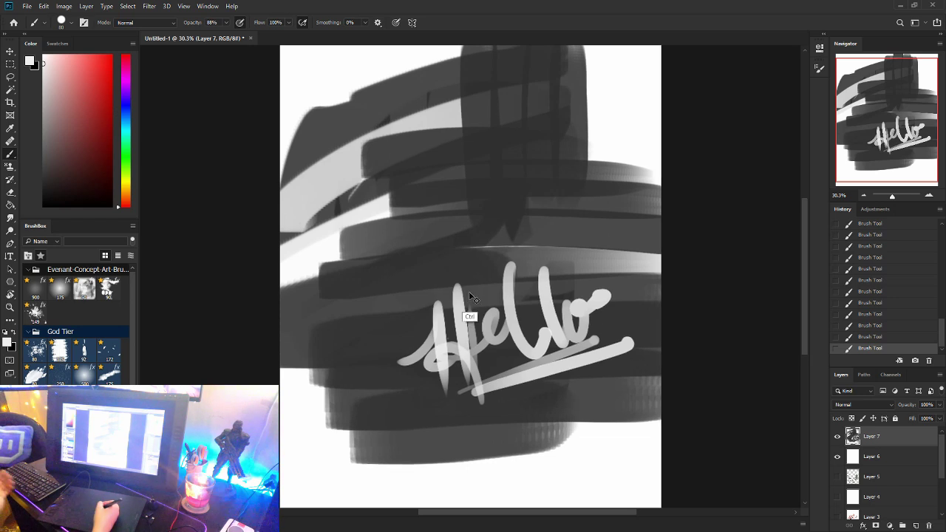
- Sample dark grey from the painting and scribble a zigzag over the light band at the artwork's left edge
key("ctrl+plus")
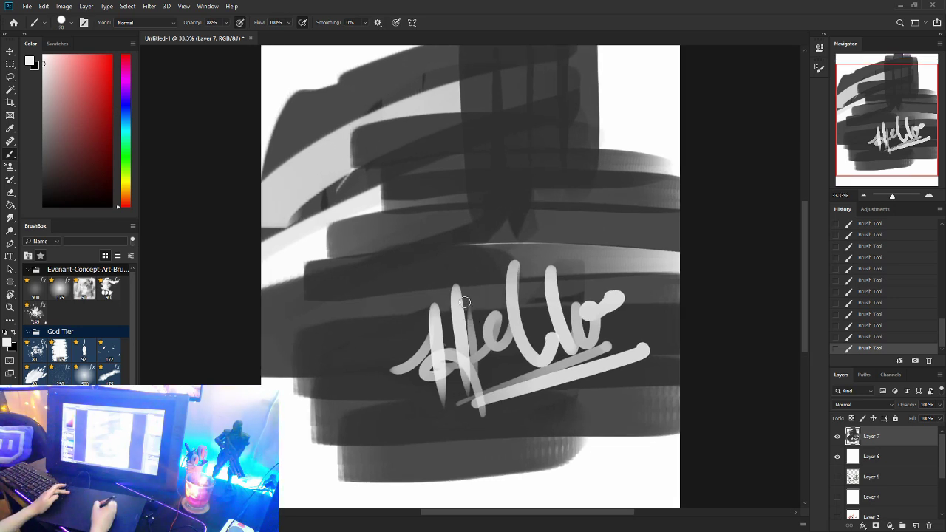
left_click_drag(468, 304, 508, 332)
left_click(442, 212, "alt")
mouse_move(323, 223)
left_mouse_down()
mouse_move(331, 207)
mouse_move(361, 216)
mouse_move(372, 262)
left_mouse_up()
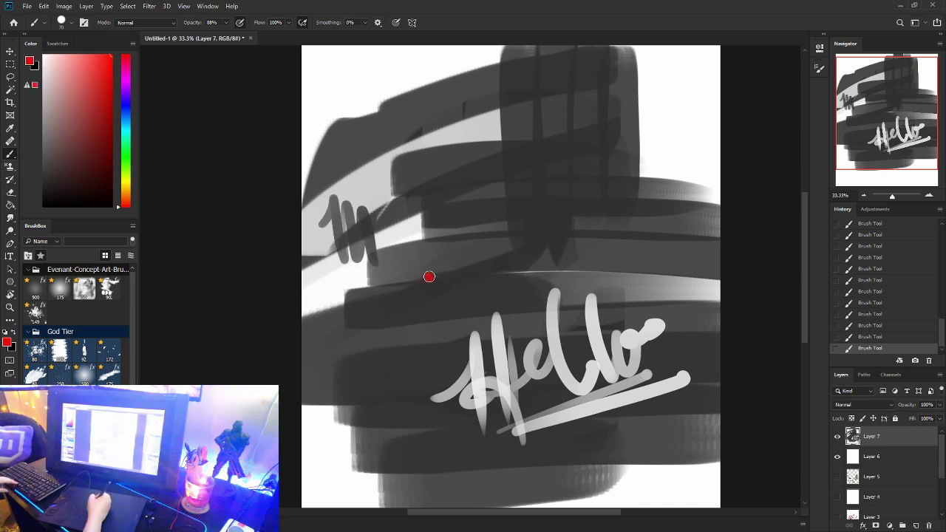
- Write "AH" in bright red above the greeting and add a bright blue scribble beside it
left_click_drag(429, 276, 467, 270)
left_click_drag(485, 222, 490, 260)
left_click_drag(501, 221, 501, 237)
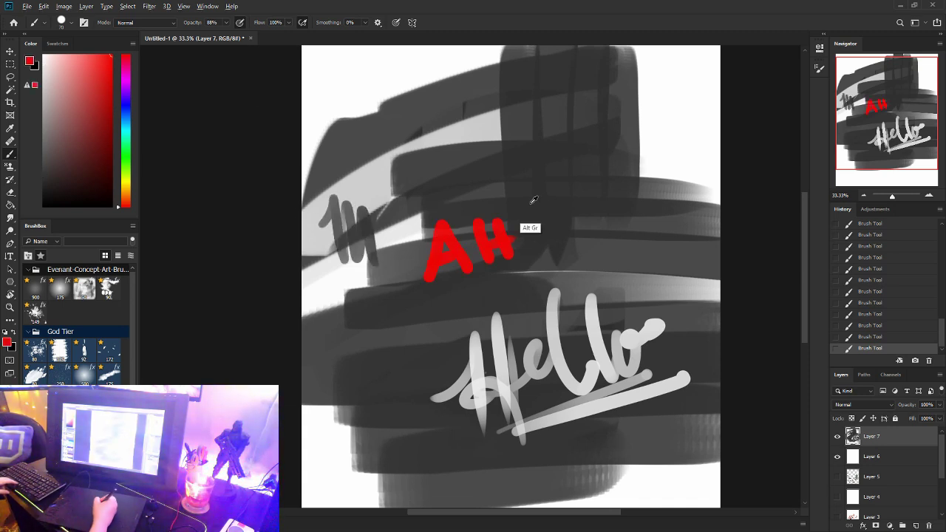
left_click(127, 103)
left_click_drag(528, 185, 568, 201)
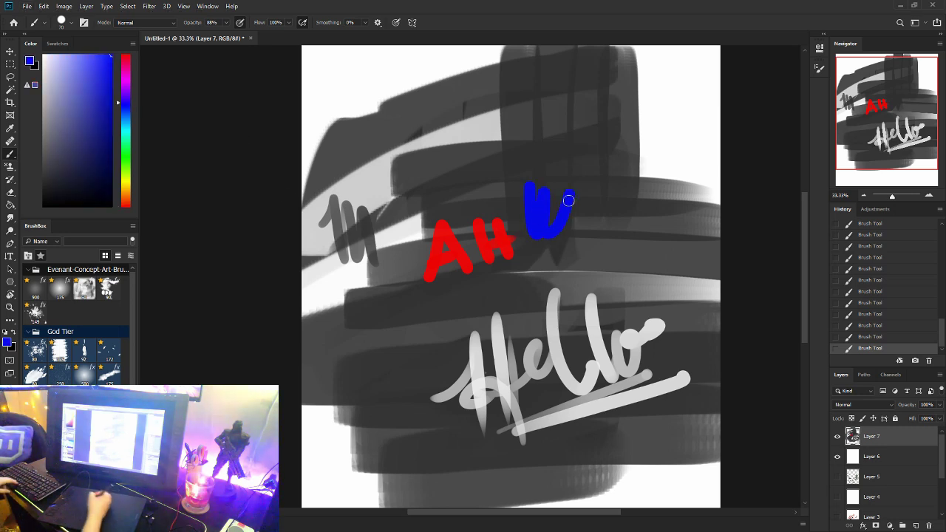
- Sample red, blue and light grey from the canvas and paint marks in each colour above the red lettering
left_click(487, 226, "alt")
mouse_move(473, 125)
left_mouse_down()
mouse_move(469, 148)
mouse_move(490, 154)
mouse_move(478, 167)
mouse_move(503, 133)
mouse_move(515, 137)
mouse_move(531, 121)
mouse_move(490, 112)
mouse_move(500, 121)
mouse_move(403, 190)
left_mouse_up()
left_click(532, 211, "alt")
left_click(573, 137, "alt")
left_click(481, 118, "alt")
left_click(476, 134, "alt")
left_click(536, 138, "alt")
- Sample grey tones from the painting and scribble zigzags across the upper right of the artwork
mouse_move(550, 163)
left_mouse_down()
mouse_move(600, 126)
mouse_move(655, 169)
mouse_move(660, 189)
left_mouse_up()
left_click(642, 160, "alt")
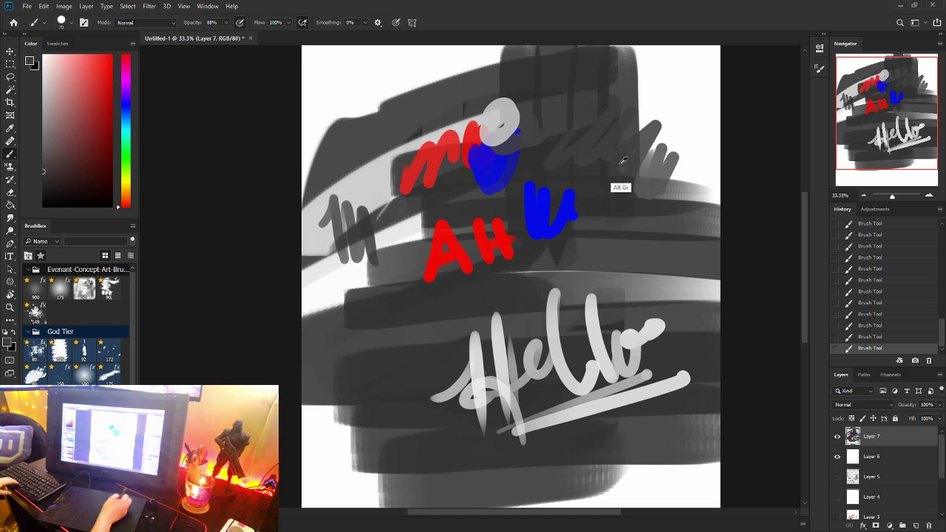
left_click(627, 206, "alt")
mouse_move(603, 224)
left_mouse_down()
mouse_move(660, 162)
mouse_move(643, 219)
mouse_move(680, 180)
left_mouse_up()
- Sample the red of the letter A and scribble it over the dark area at the letter's lower left
key("space")
mouse_move(610, 236)
left_mouse_down()
mouse_move(663, 195)
mouse_move(536, 173)
mouse_move(605, 189)
left_mouse_up()
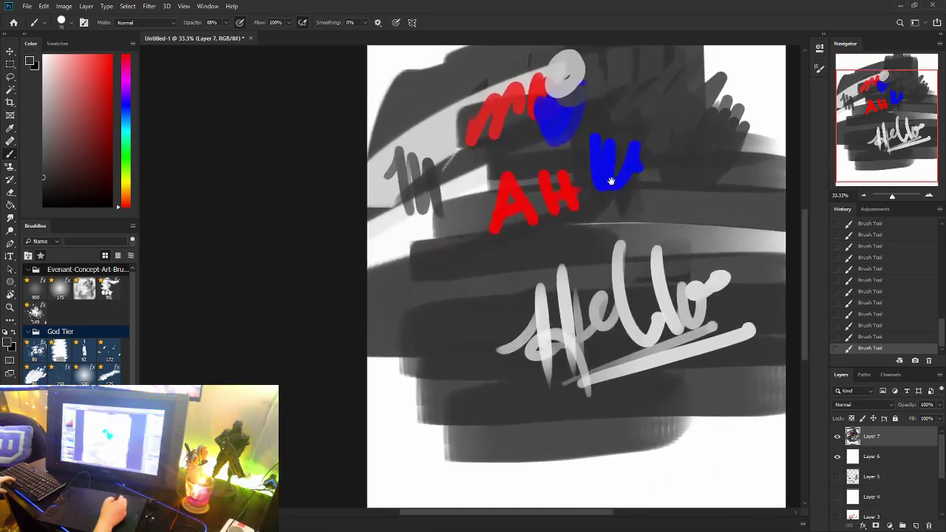
left_click_drag(568, 234, 492, 261)
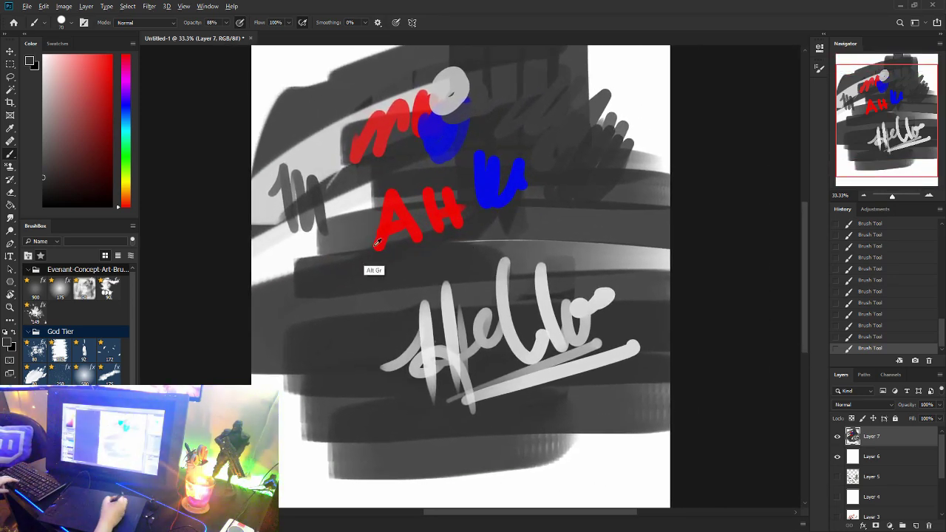
left_click(378, 245, "alt")
mouse_move(359, 279)
left_mouse_down()
mouse_move(375, 240)
mouse_move(383, 267)
mouse_move(410, 238)
left_mouse_up()
- Paint sampled dark grey strokes over the H of "Hello" and pick white from the canvas as the foreground colour
left_click(409, 239, "alt")
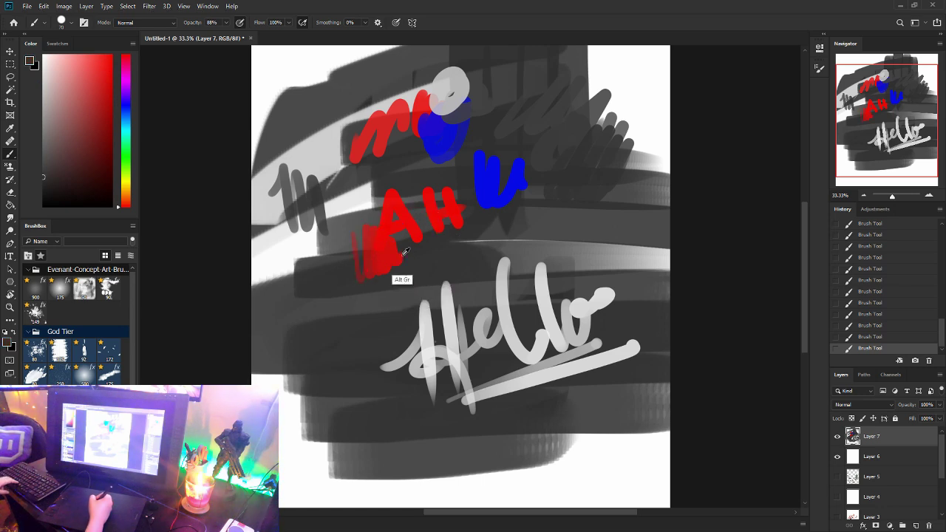
mouse_move(433, 290)
left_mouse_down()
mouse_move(447, 314)
mouse_move(467, 294)
mouse_move(470, 351)
mouse_move(425, 306)
mouse_move(442, 395)
left_mouse_up()
left_click(453, 281, "alt")
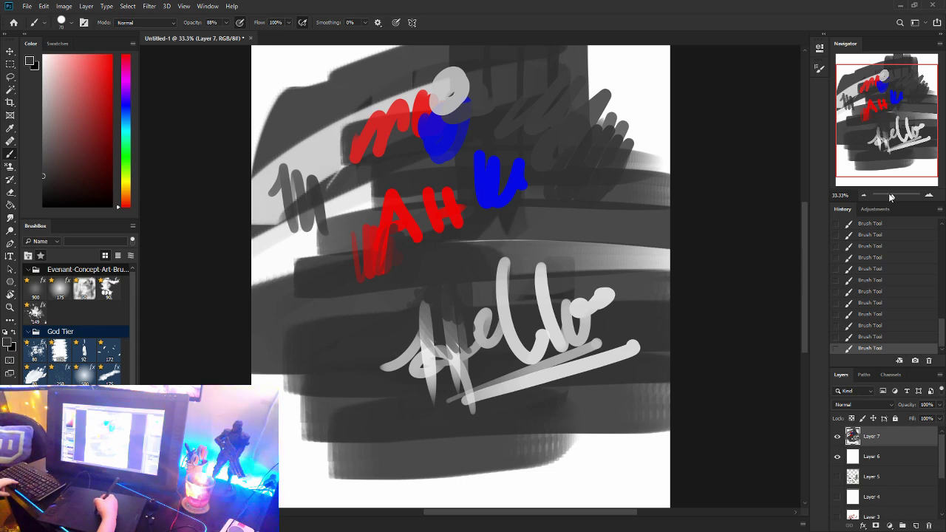
left_click(636, 138, "alt")
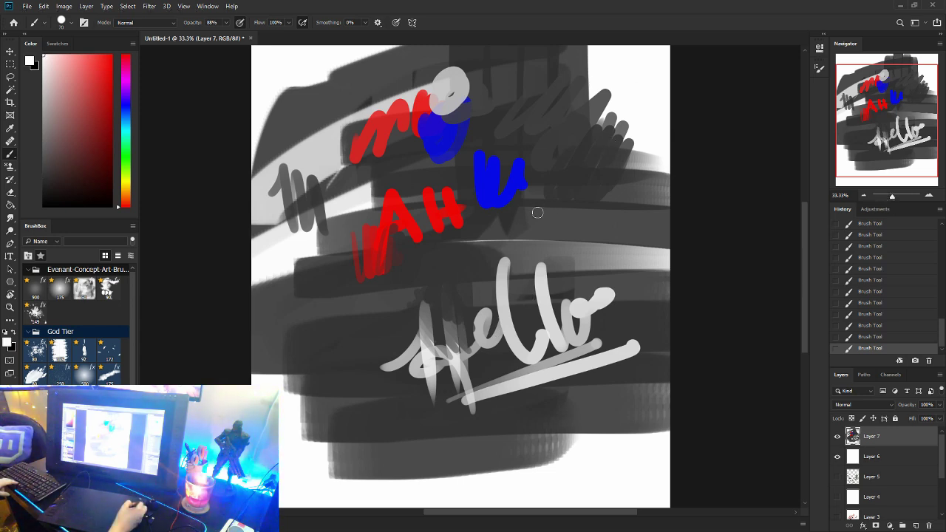
- Paint white eye-shaped strokes beside the blue marks and a sampled dark grey curl at the canvas's left edge
mouse_move(545, 210)
left_mouse_down()
mouse_move(568, 198)
mouse_move(598, 206)
left_mouse_up()
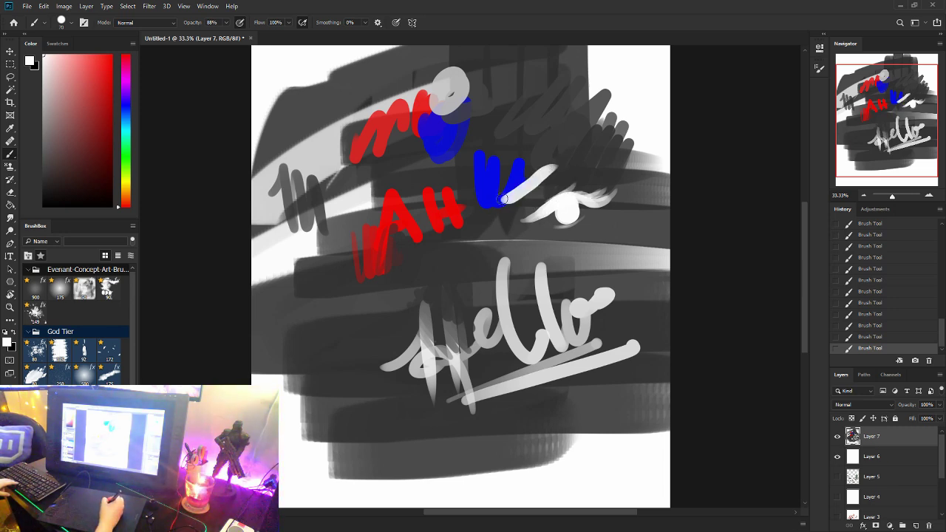
mouse_move(502, 200)
left_mouse_down()
mouse_move(587, 171)
mouse_move(607, 175)
left_mouse_up()
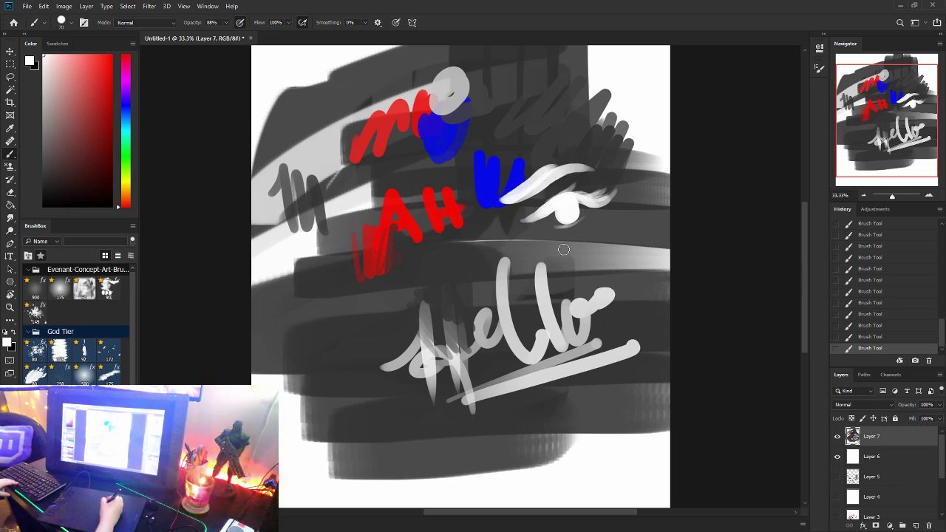
left_click(355, 340, "alt")
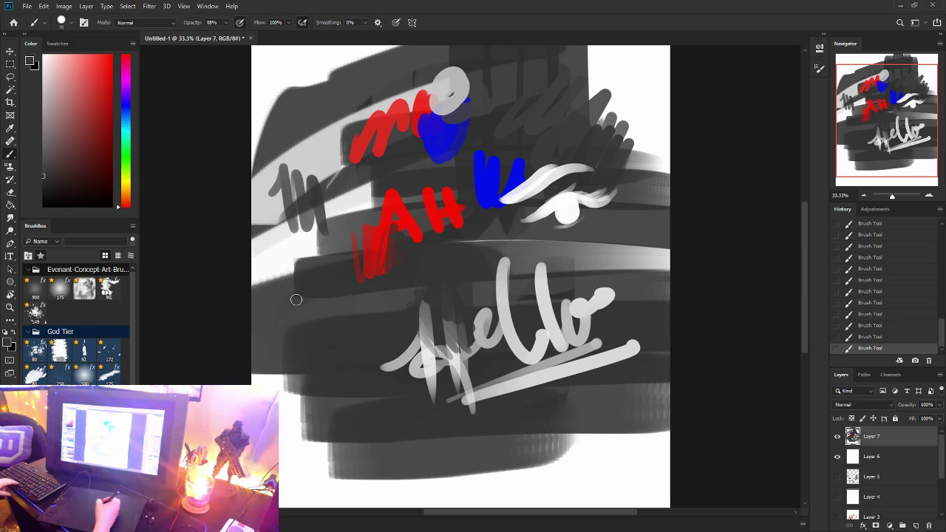
mouse_move(296, 300)
left_mouse_down()
mouse_move(274, 264)
mouse_move(303, 236)
mouse_move(313, 244)
mouse_move(302, 246)
mouse_move(291, 291)
mouse_move(300, 304)
mouse_move(270, 257)
left_mouse_up()
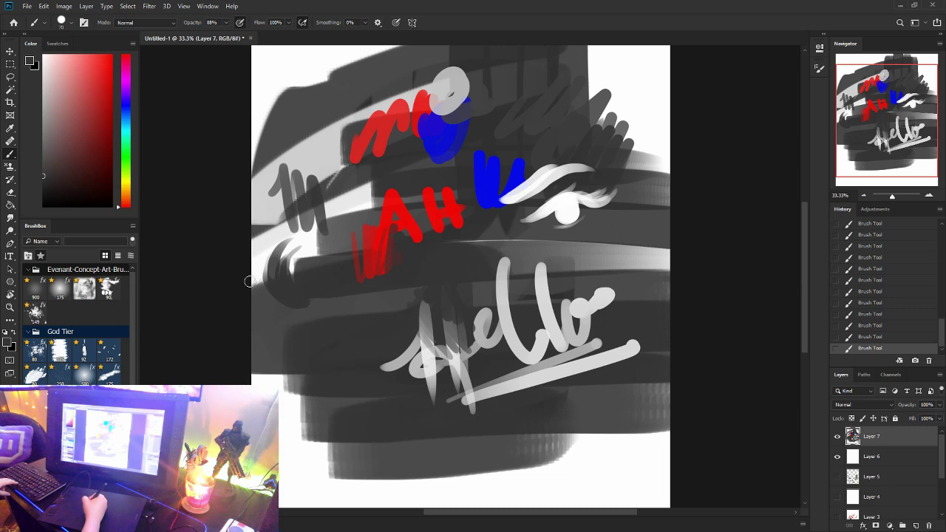
- Paint dark loops above "Hello", a blob and dot below its underline, and a zigzag near the upper right edge
mouse_move(304, 337)
left_mouse_down()
mouse_move(354, 298)
mouse_move(467, 277)
mouse_move(566, 240)
mouse_move(547, 225)
left_mouse_up()
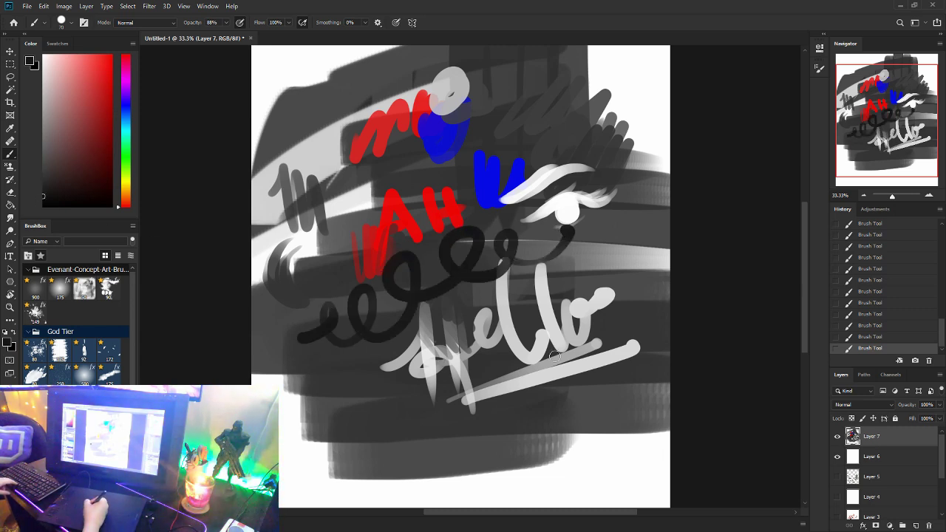
mouse_move(520, 420)
left_mouse_down()
mouse_move(573, 414)
mouse_move(561, 435)
mouse_move(566, 420)
mouse_move(561, 430)
mouse_move(582, 419)
left_mouse_up()
left_click(579, 399)
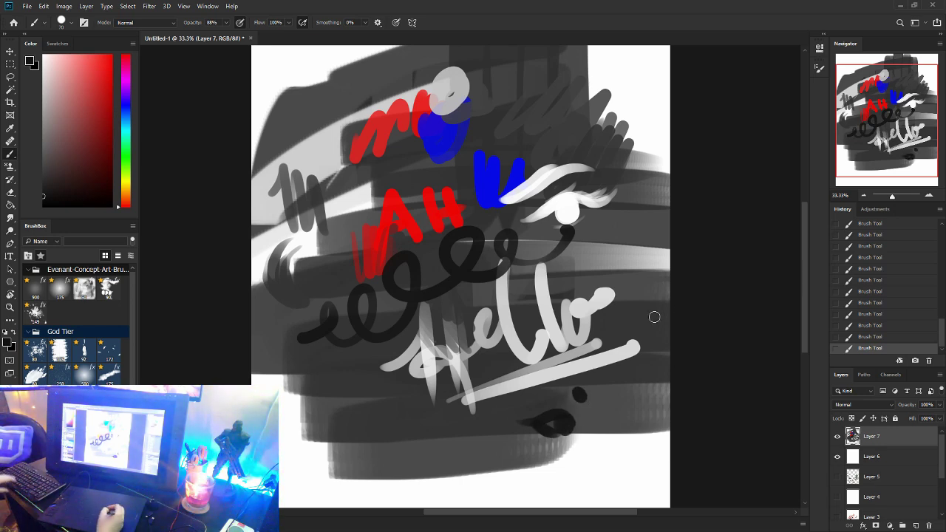
mouse_move(626, 141)
left_mouse_down()
mouse_move(639, 191)
mouse_move(645, 163)
mouse_move(651, 190)
left_mouse_up()
- Switch to the next brush preset, sample blue from the canvas and enlarge the brush to 400 px
key("period")
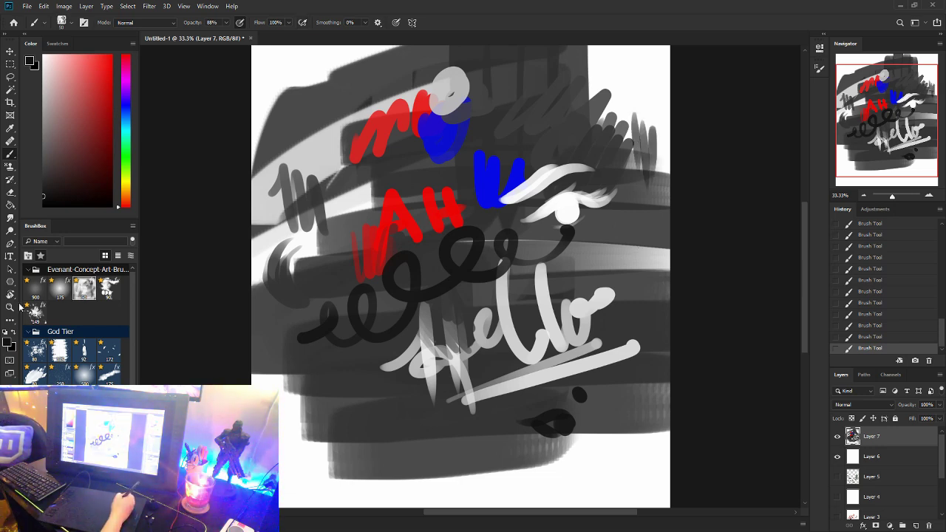
left_click(425, 150, "alt")
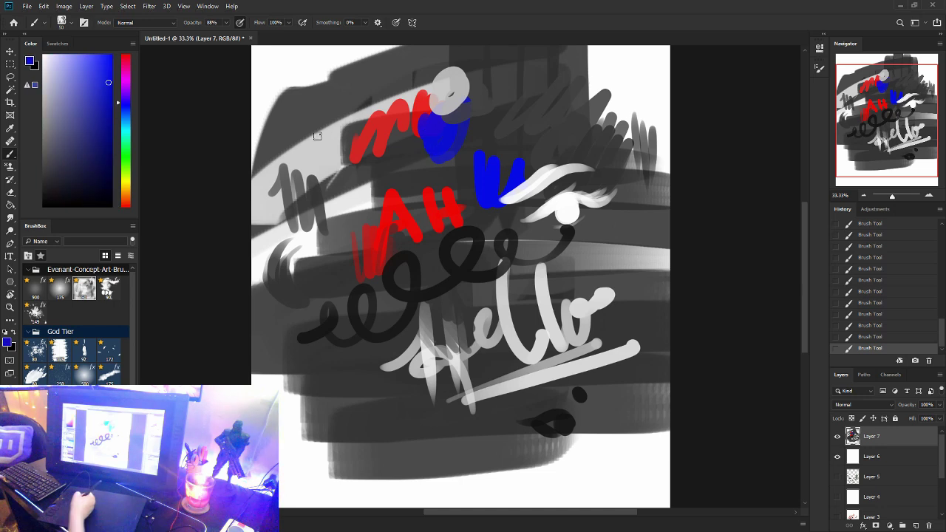
key("bracketright")
key("bracketright")
key("bracketright")
key("bracketright")
key("bracketright")
key("bracketright")
key("bracketright")
key("bracketright")
key("bracketright")
key("bracketright")
key("bracketright")
key("bracketright")
key("bracketright")
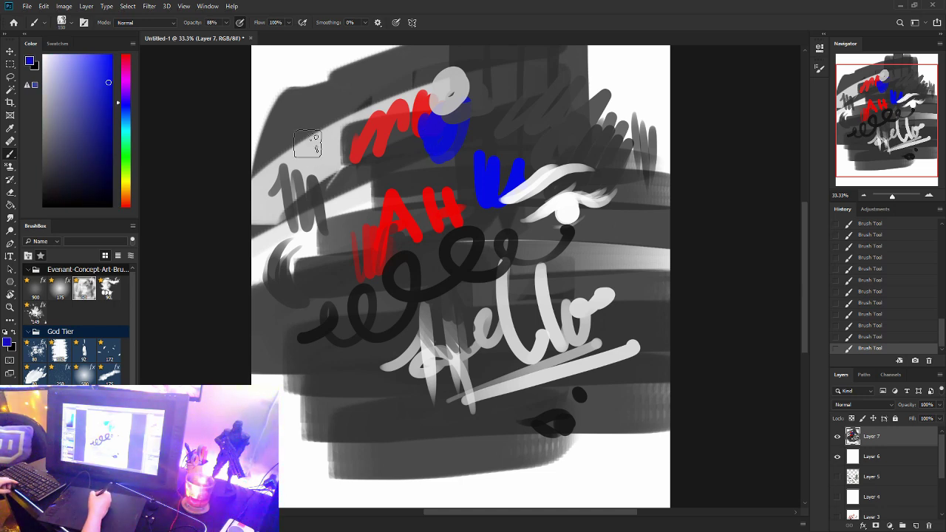
- Paint broad blue vertical strokes over the left side of the artwork
left_click_drag(295, 129, 302, 220)
left_click_drag(338, 129, 337, 232)
left_click_drag(299, 161, 309, 271)
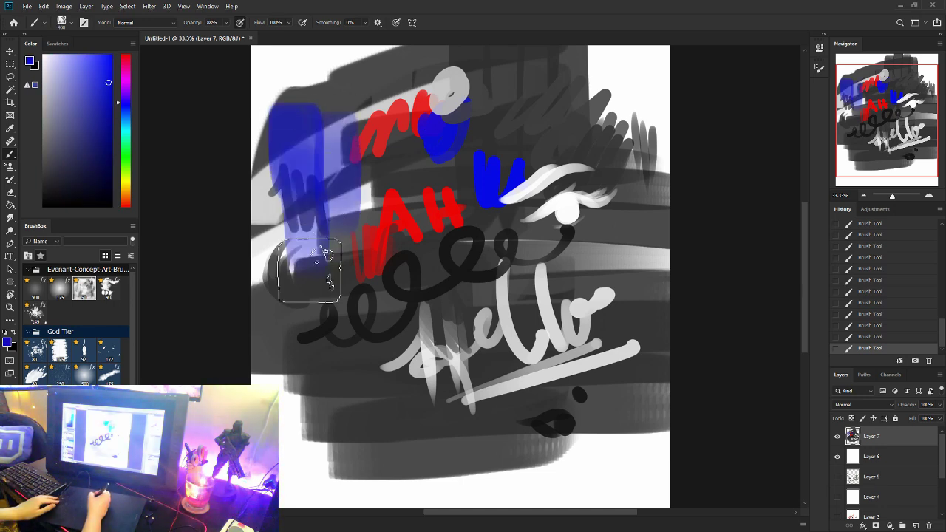
mouse_move(278, 179)
left_mouse_down()
mouse_move(270, 363)
mouse_move(298, 389)
left_mouse_up()
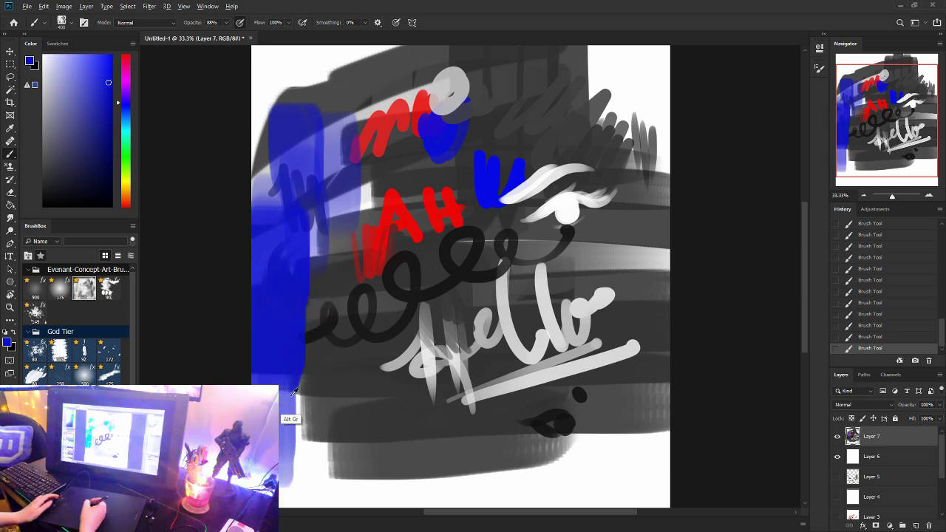
- Sample tones from the canvas and paint broad grey and near-black vertical patches along the artwork's lower edge
left_click(291, 414, "alt")
mouse_move(304, 460)
left_mouse_down()
mouse_move(303, 355)
mouse_move(334, 358)
mouse_move(343, 471)
mouse_move(365, 487)
mouse_move(368, 423)
mouse_move(384, 383)
mouse_move(402, 407)
mouse_move(400, 468)
left_mouse_up()
left_click(338, 380, "alt")
left_click(400, 431, "alt")
mouse_move(441, 426)
left_mouse_down()
mouse_move(475, 448)
mouse_move(510, 425)
mouse_move(548, 428)
mouse_move(491, 447)
left_mouse_up()
left_click(545, 428, "alt")
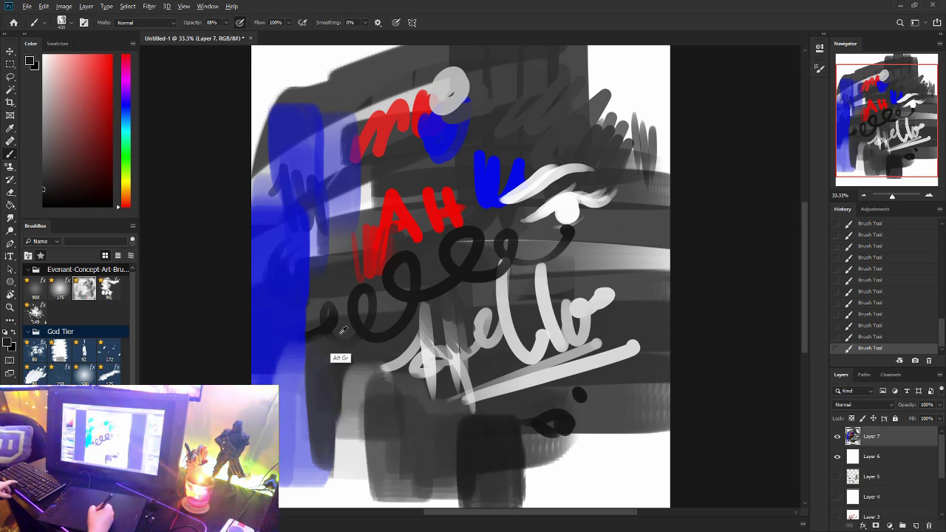
- Sample blue from the painted area and extend it over the artwork's upper left edge
left_click(287, 319, "alt")
left_click(280, 181, "alt")
mouse_move(279, 181)
left_mouse_down()
mouse_move(254, 180)
mouse_move(263, 127)
left_mouse_up()
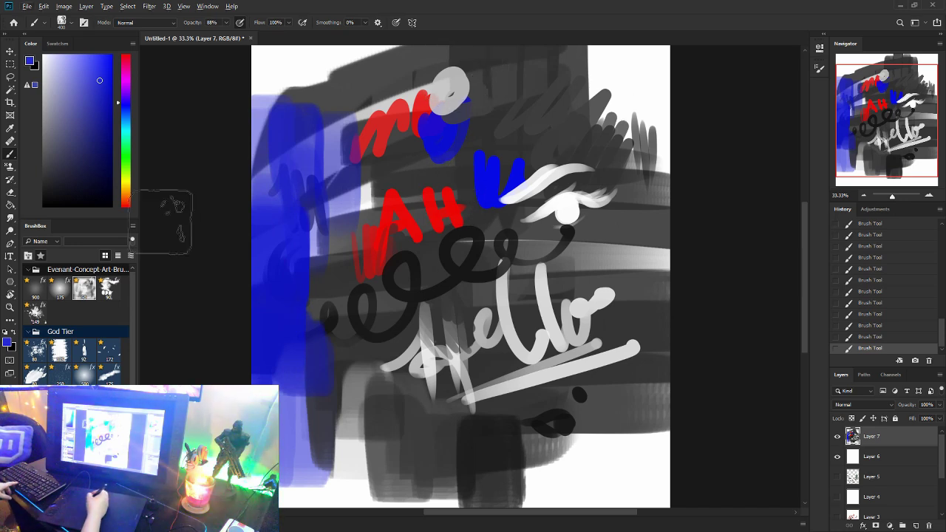
- Choose muted blue tones in the colour picker, paint blocky patches over the upper right, and sample white from the canvas
left_click(63, 118)
left_click_drag(63, 117, 50, 129)
mouse_move(540, 147)
left_mouse_down()
mouse_move(516, 155)
mouse_move(613, 116)
mouse_move(623, 84)
mouse_move(612, 95)
mouse_move(644, 95)
left_mouse_up()
left_click(68, 134)
left_click(623, 84, "alt")
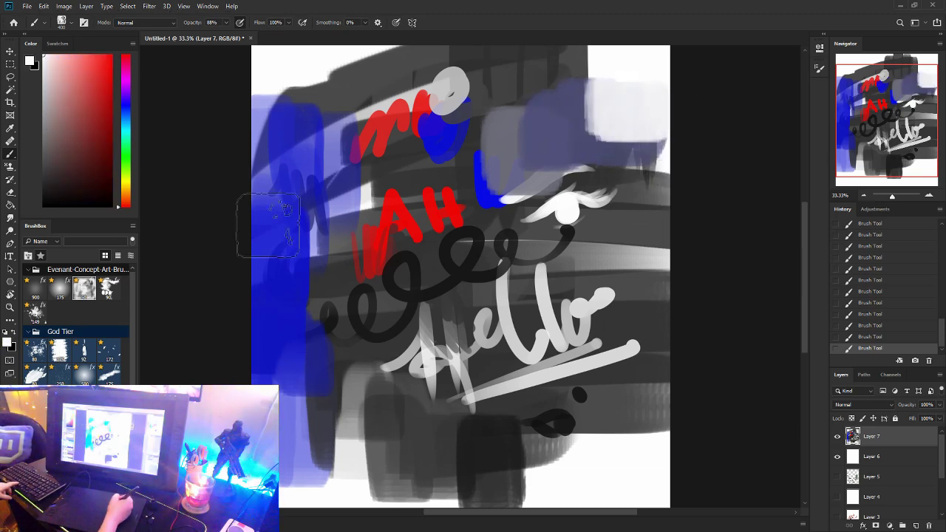
- Reduce the brush to 175 px and paint sampled near-white vertical strokes beside the eye shape at the right edge
key("bracketleft")
key("bracketleft")
key("bracketleft")
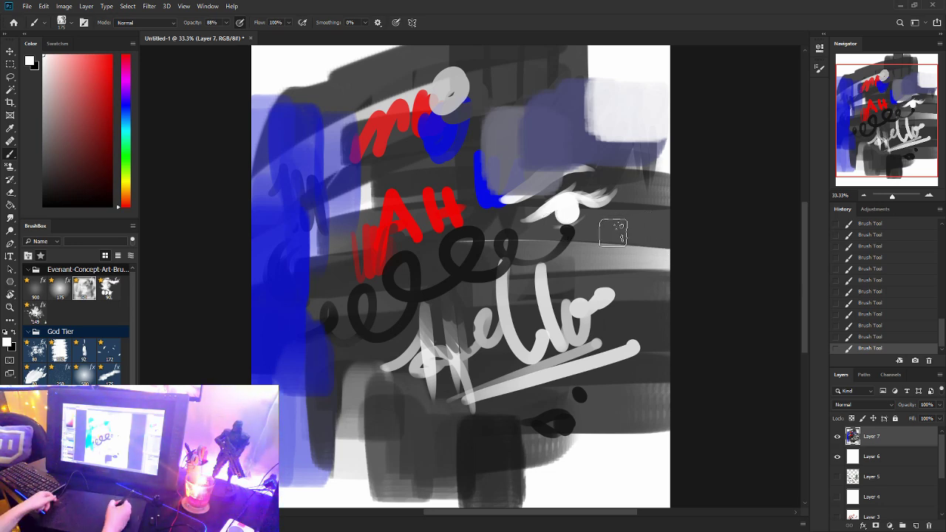
left_click(655, 147, "alt")
left_click_drag(621, 251, 632, 180)
left_click_drag(658, 269, 677, 132)
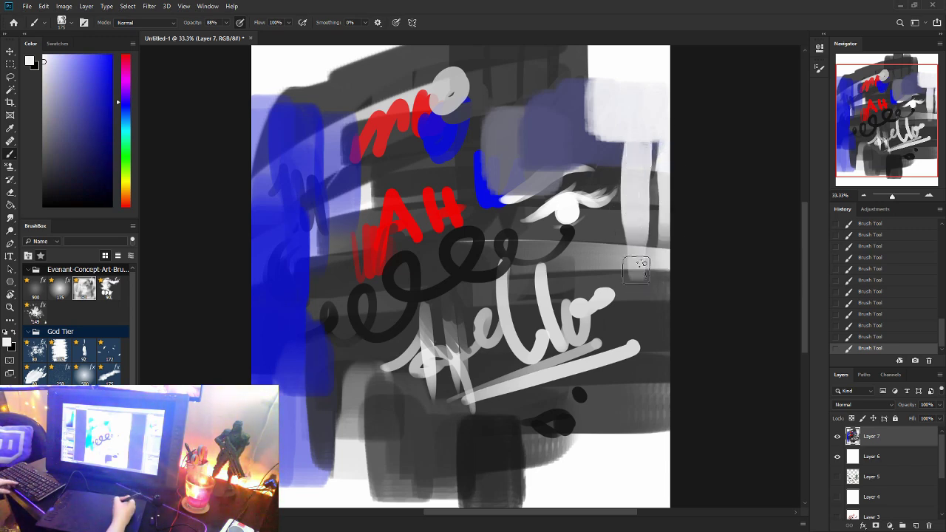
- Paint pale horizontal bands across the top of the artwork and more pale vertical bands down its right side
left_click_drag(347, 71, 588, 68)
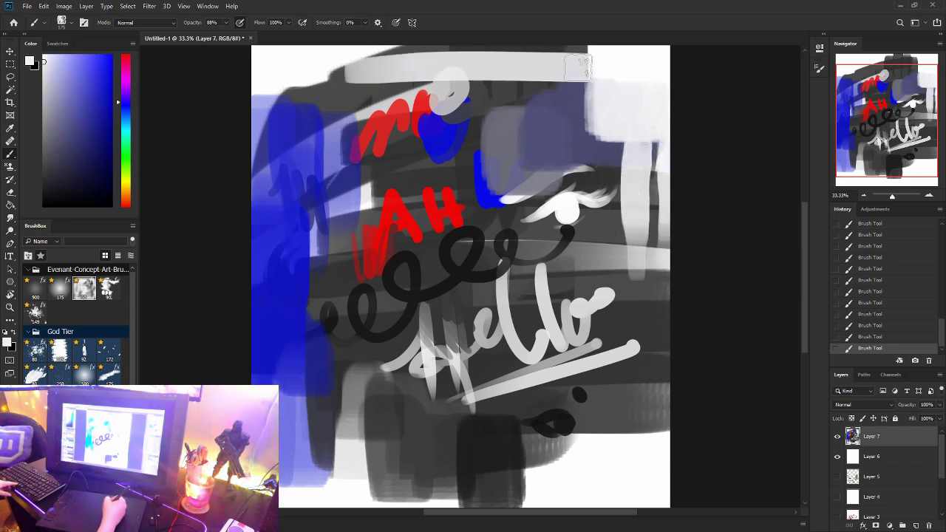
left_click_drag(446, 93, 607, 99)
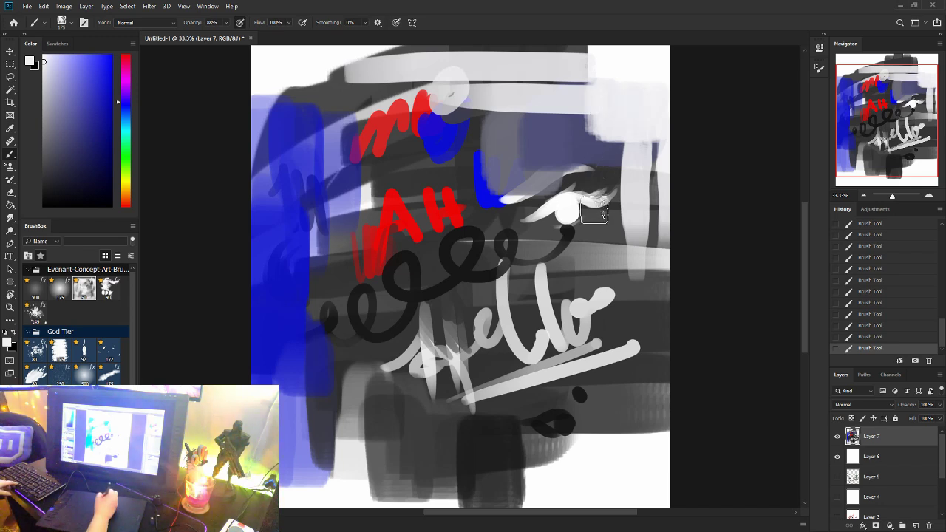
left_click_drag(595, 210, 601, 134)
left_click_drag(625, 341, 623, 462)
left_click_drag(656, 349, 655, 458)
- Paint sampled white vertical and horizontal bands across the lower part of the canvas, and set the brush size to 200 px
left_click(586, 492, "alt")
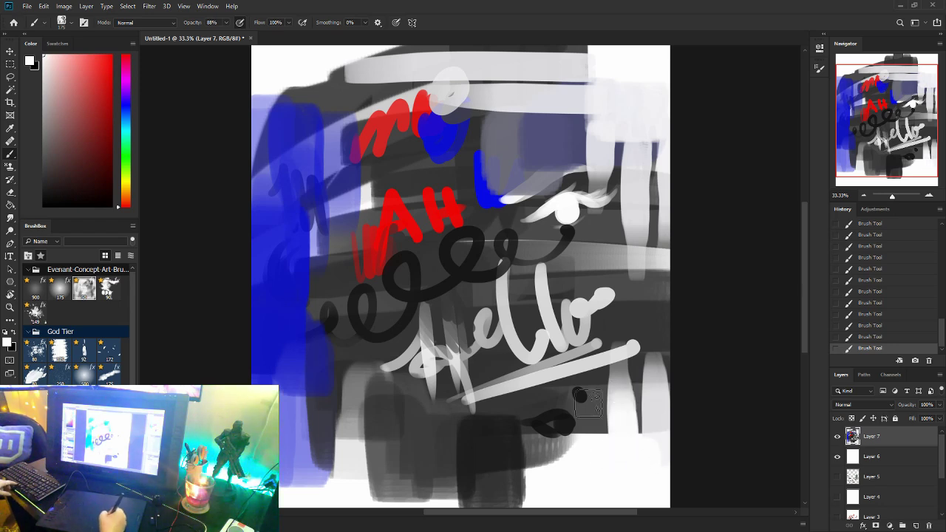
left_click_drag(595, 346, 584, 451)
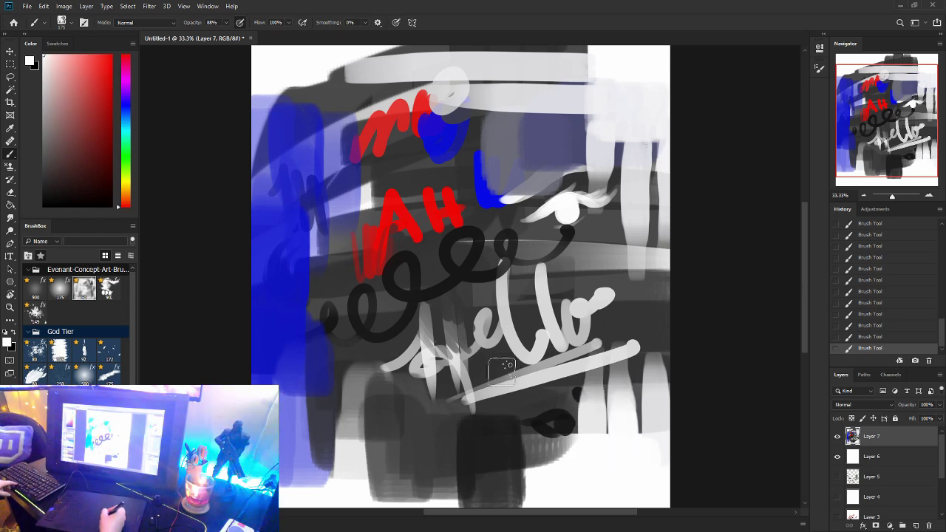
left_click_drag(381, 448, 651, 447)
mouse_move(441, 476)
left_mouse_down()
mouse_move(535, 480)
mouse_move(565, 475)
left_mouse_up()
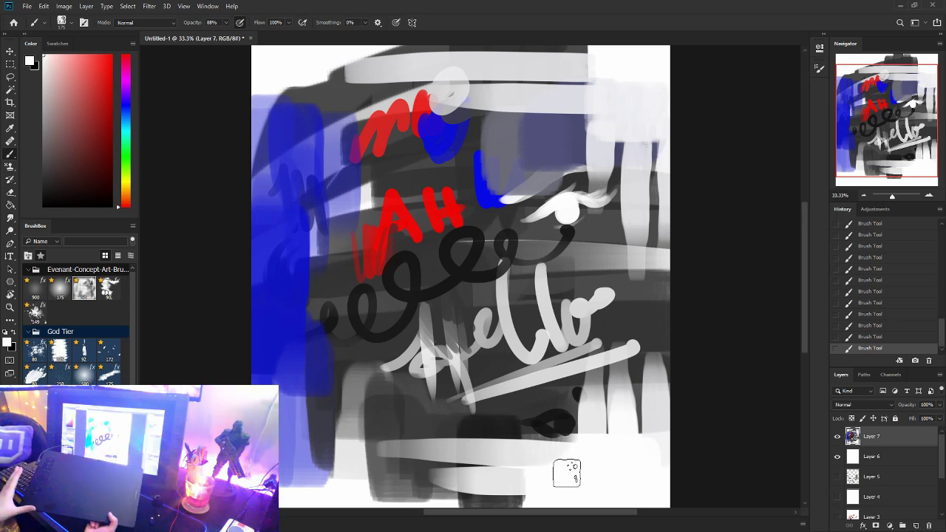
key("bracketright")
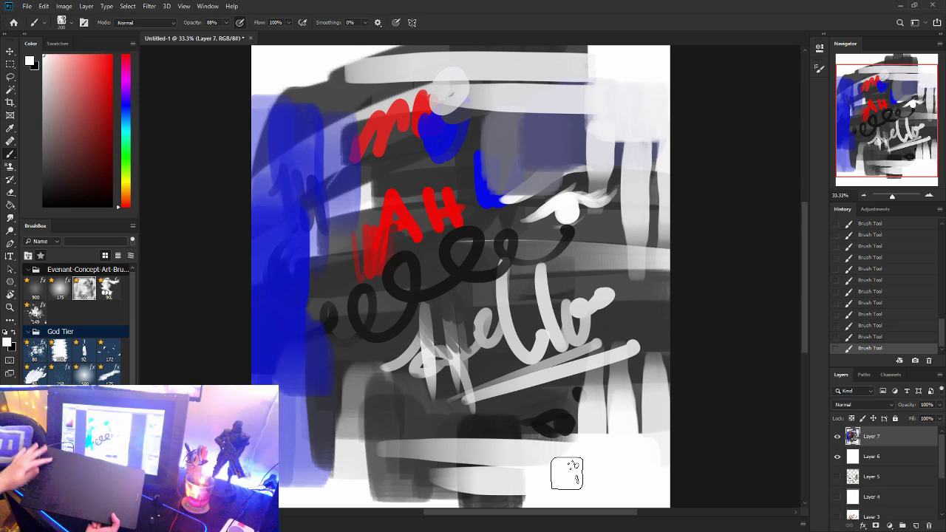